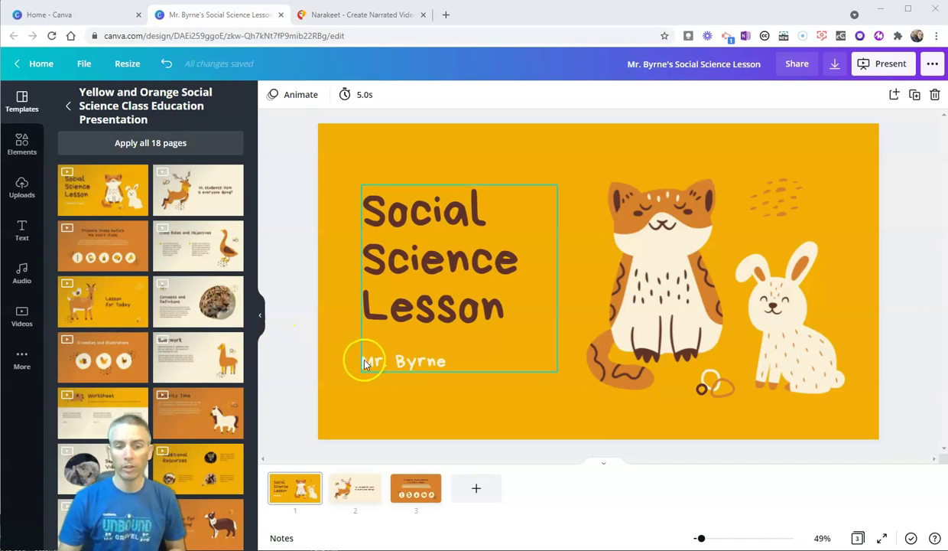
Show presenter notes, add 'I hope that you enjoy the lesson.' to slide 1's notes, and review slides 2–3.
click(291, 539)
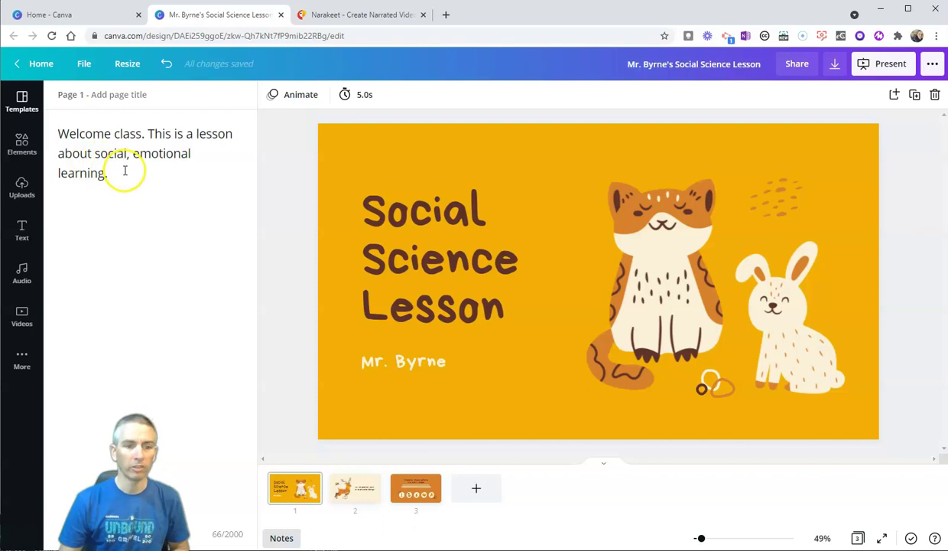
click(127, 173)
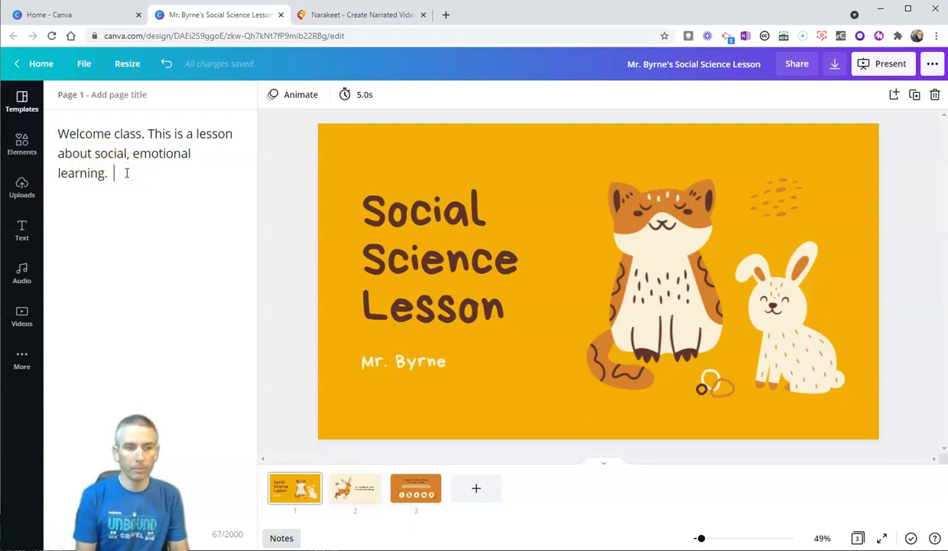
text(I hope that yo)
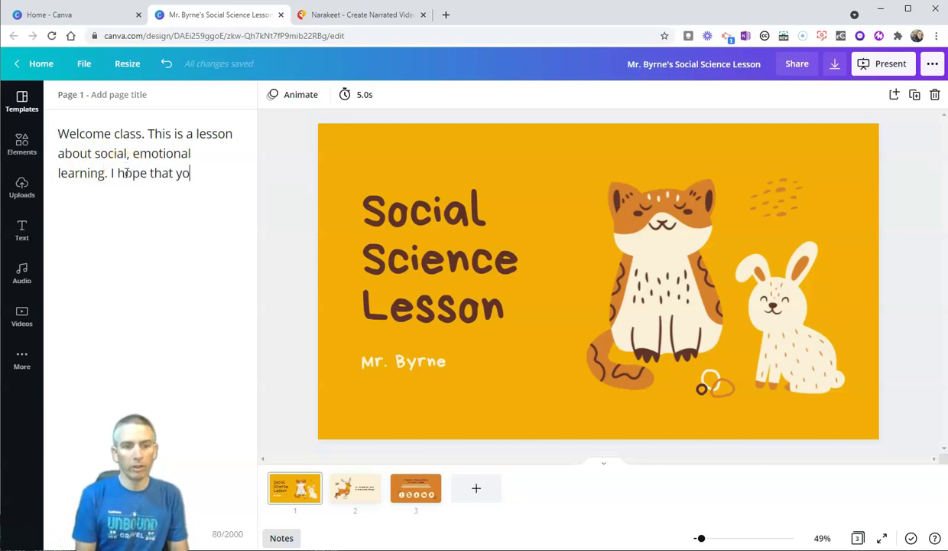
text(u enjoy the lesson.)
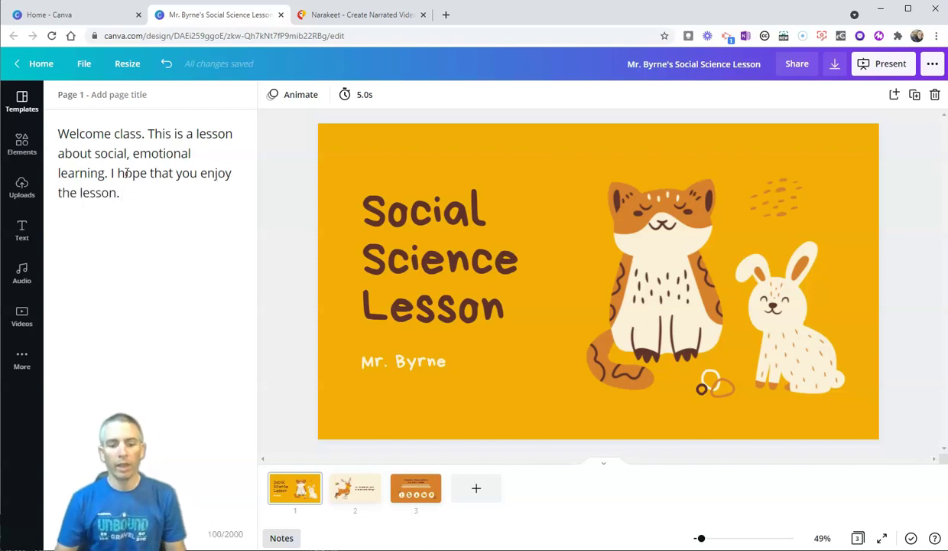
click(358, 491)
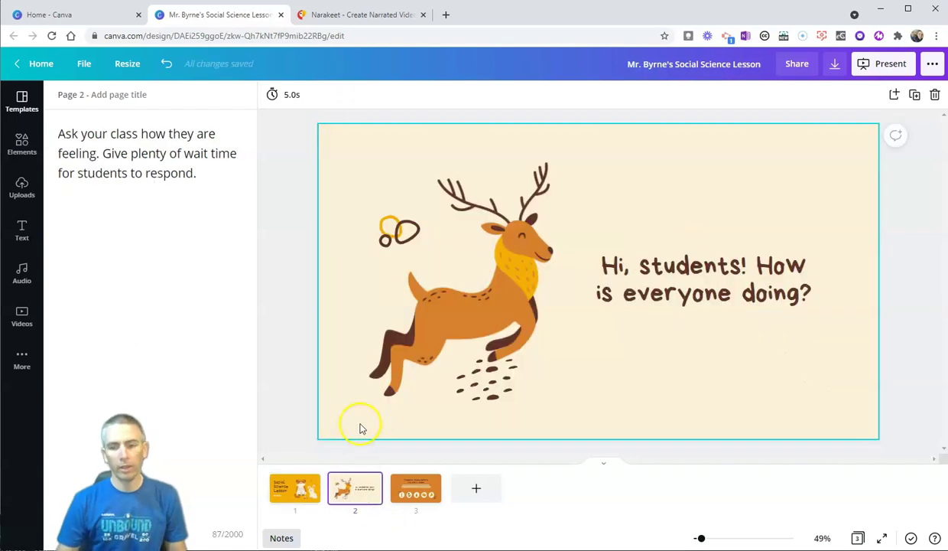
click(415, 493)
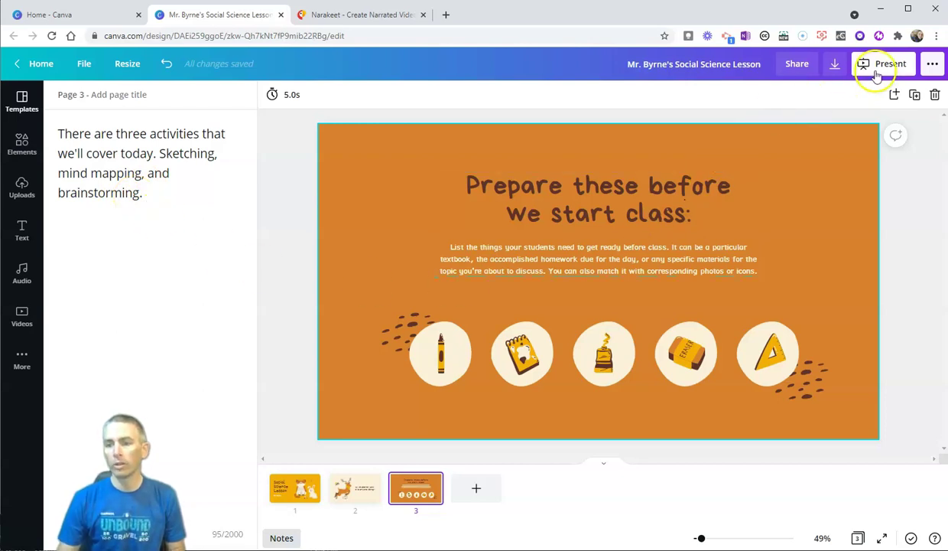
Download all 3 pages of the design as a Microsoft PowerPoint (PPTX) file.
click(932, 64)
click(813, 261)
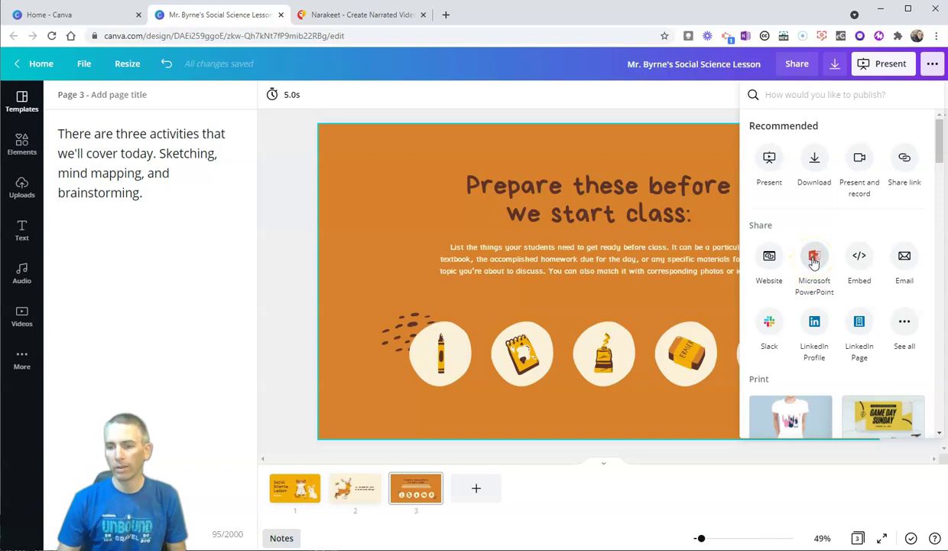
click(814, 261)
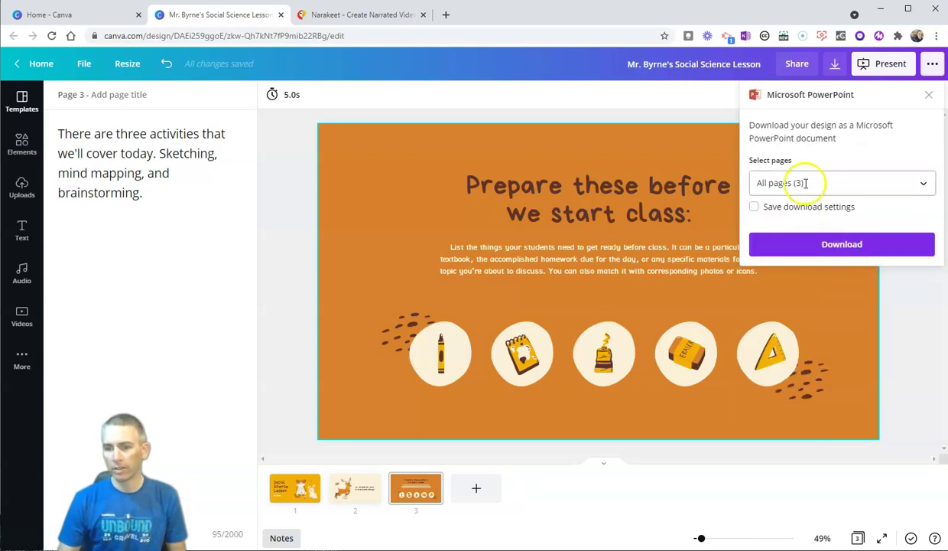
click(844, 247)
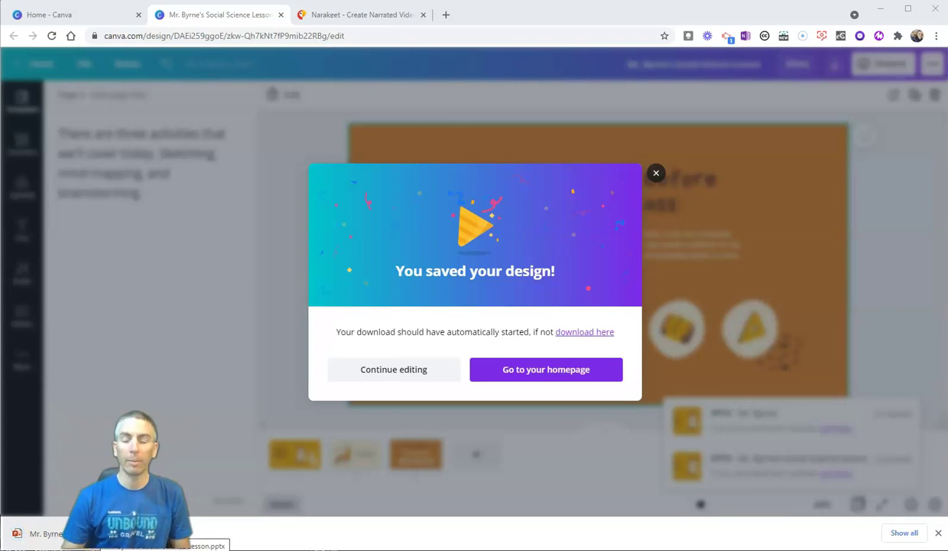
In Narakeet, start a new video from a presentation.
click(363, 20)
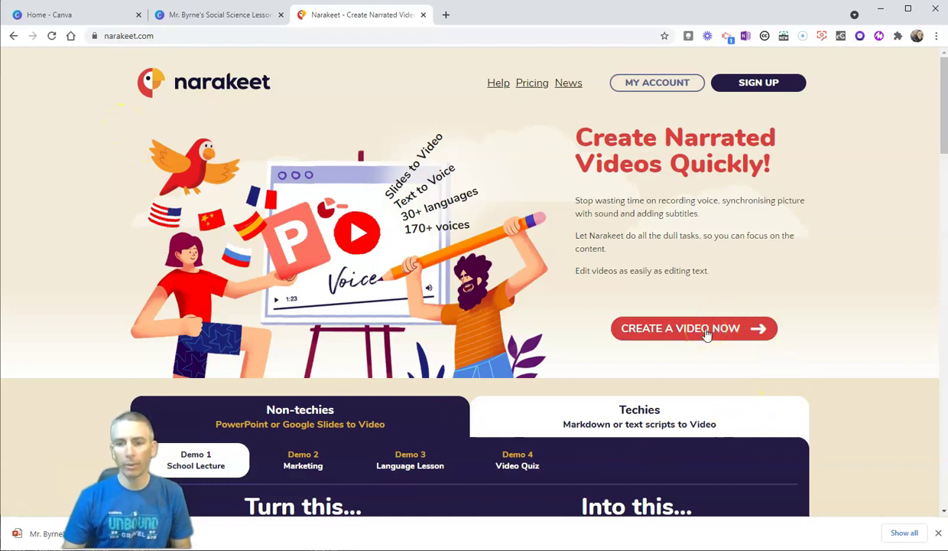
click(707, 330)
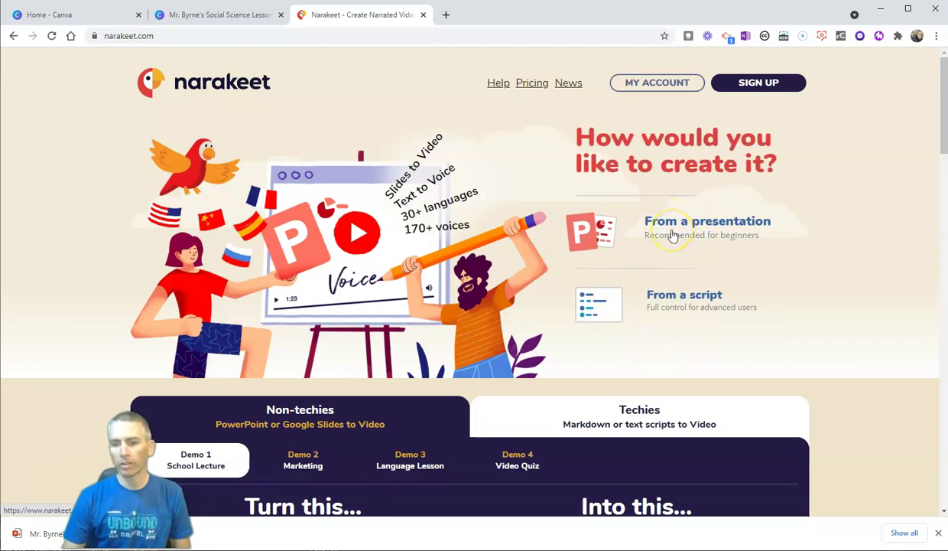
click(672, 233)
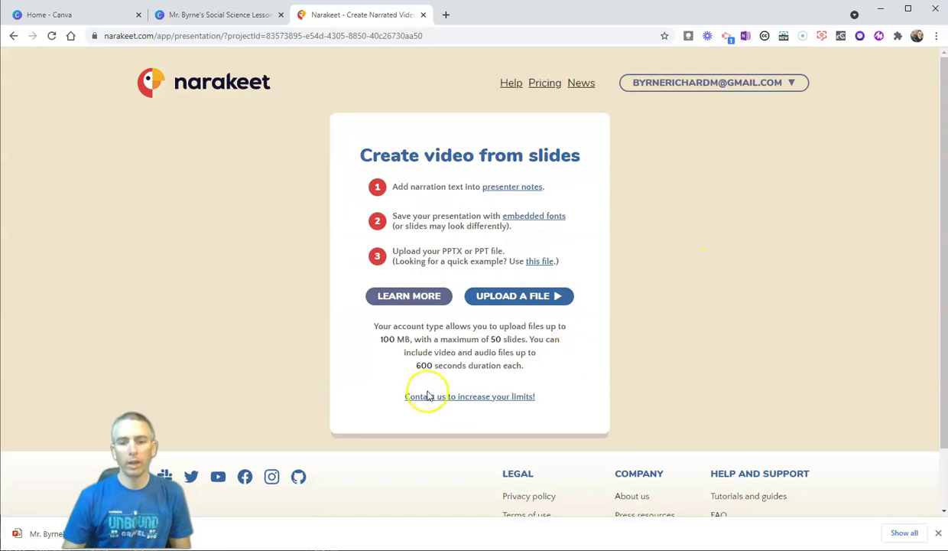
Upload the Social Science Lesson .pptx from Downloads to Narakeet.
click(537, 299)
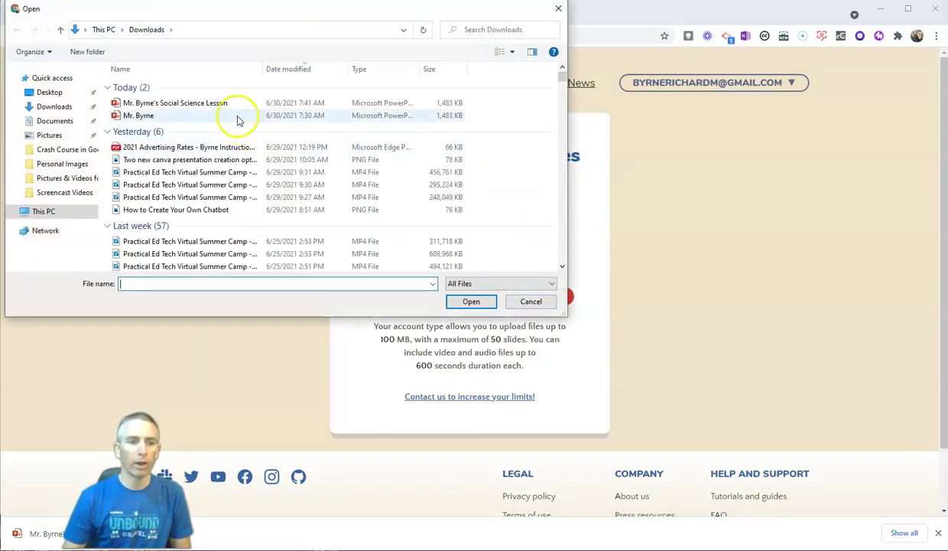
click(228, 105)
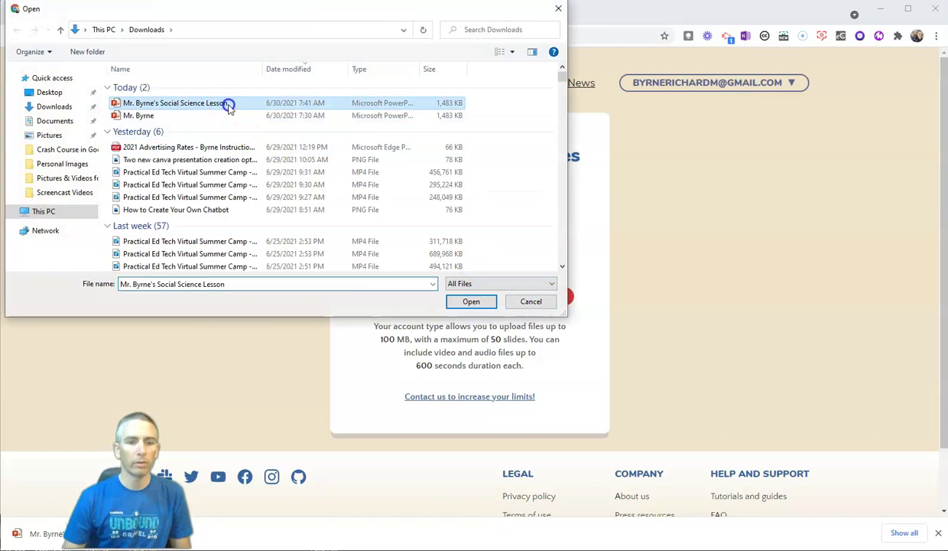
click(472, 301)
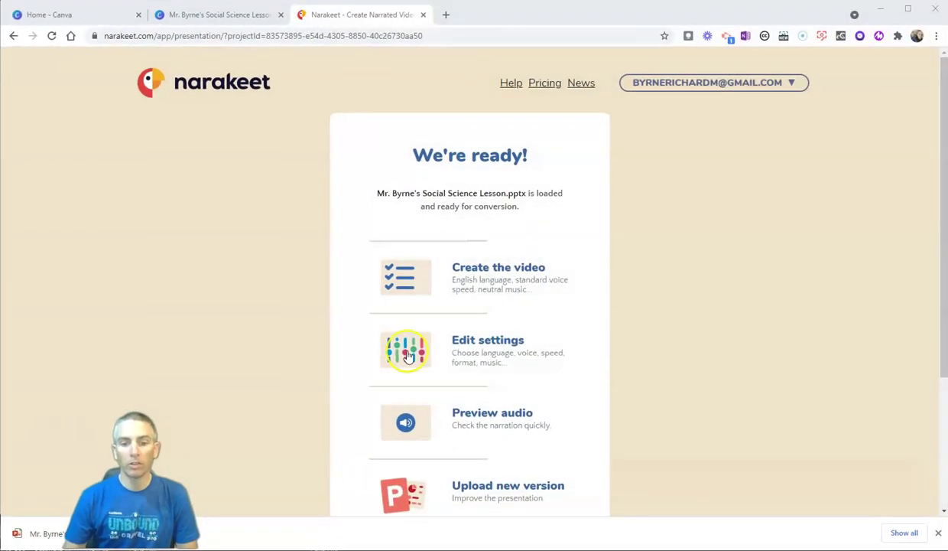
Generate the video with default settings, then play the 0:17 preview and pause at 0:14.
click(494, 277)
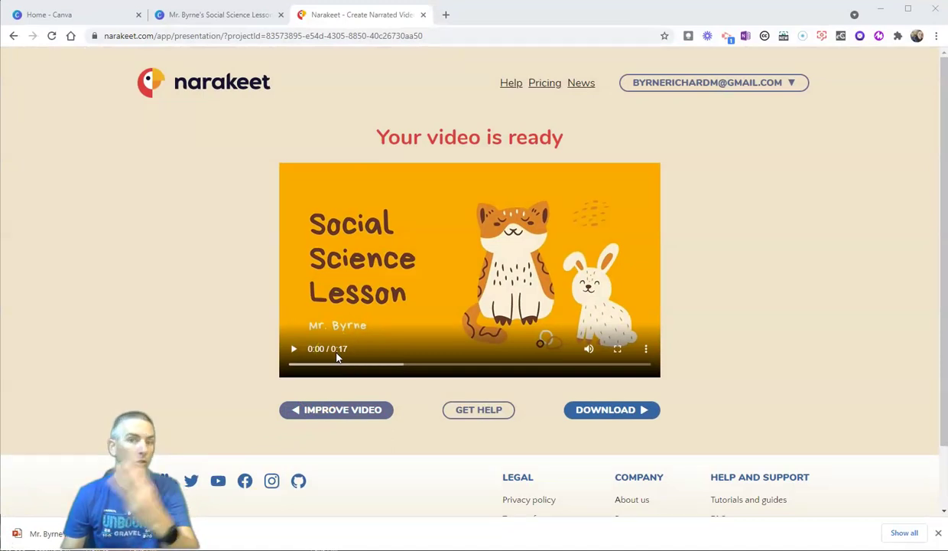
click(293, 350)
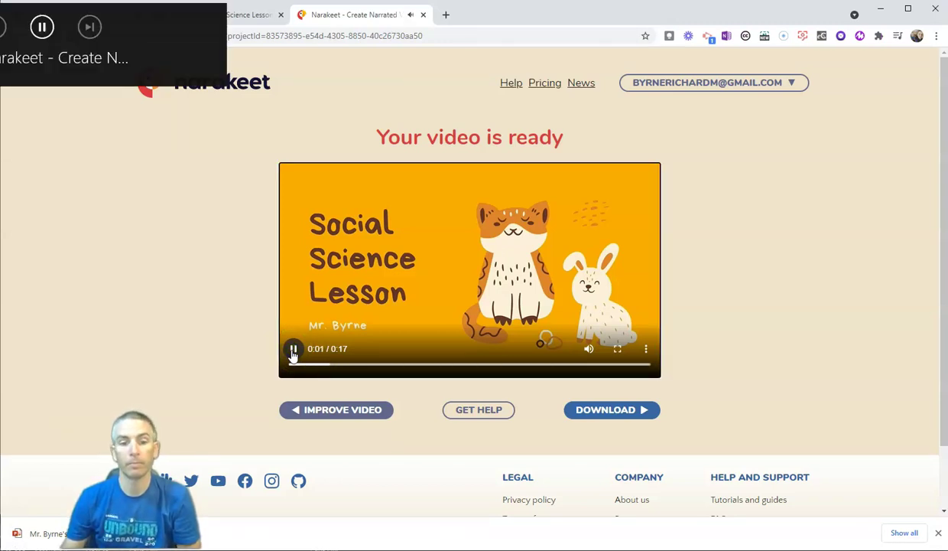
click(289, 452)
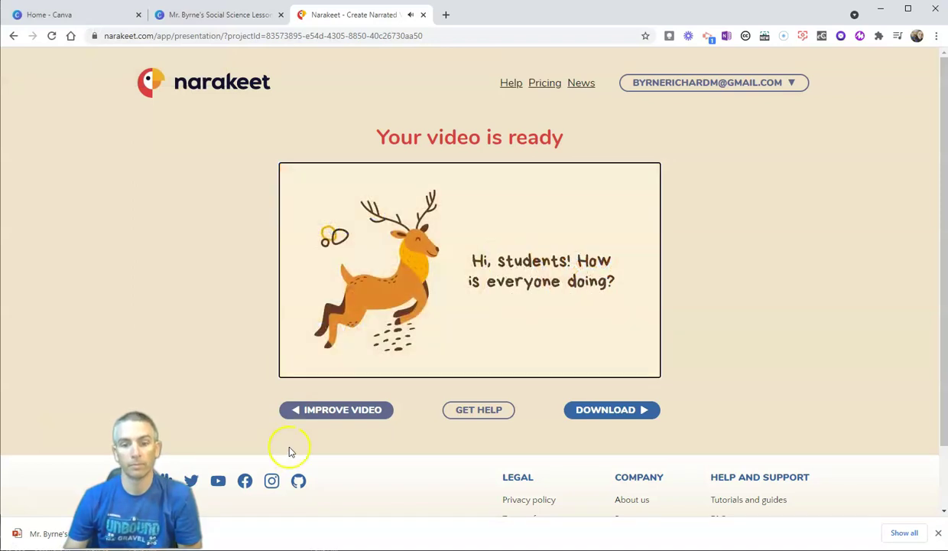
mouse_move(302, 359)
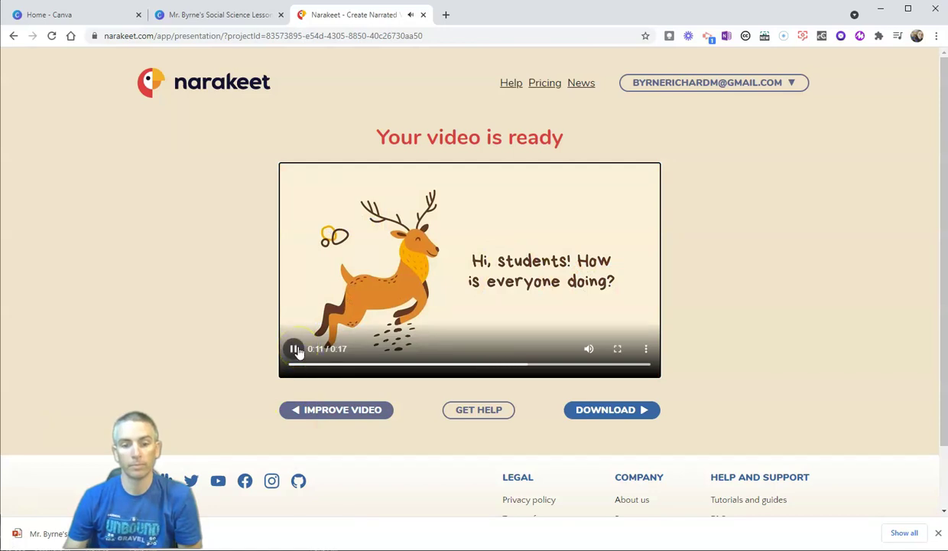
click(295, 348)
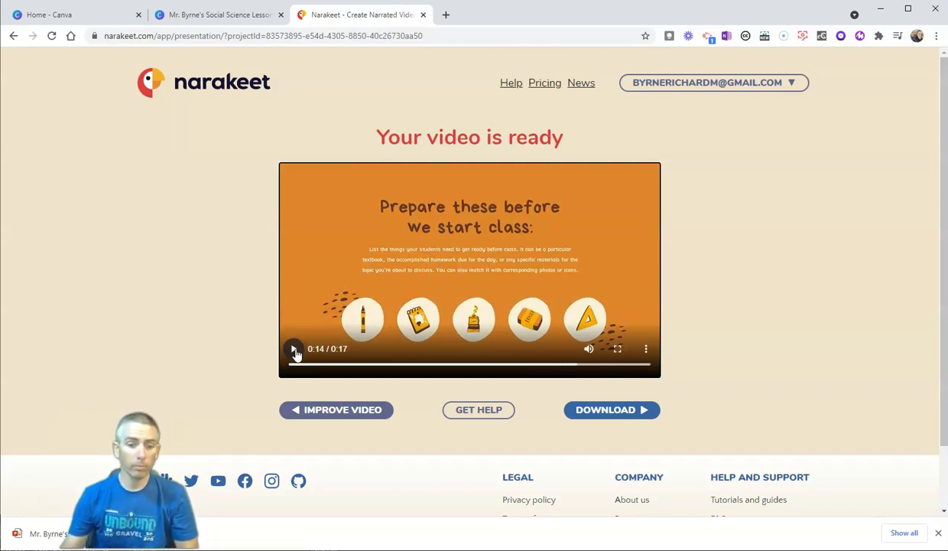
Open the video's edit settings and change narration language from English (UK) to English (US).
click(344, 417)
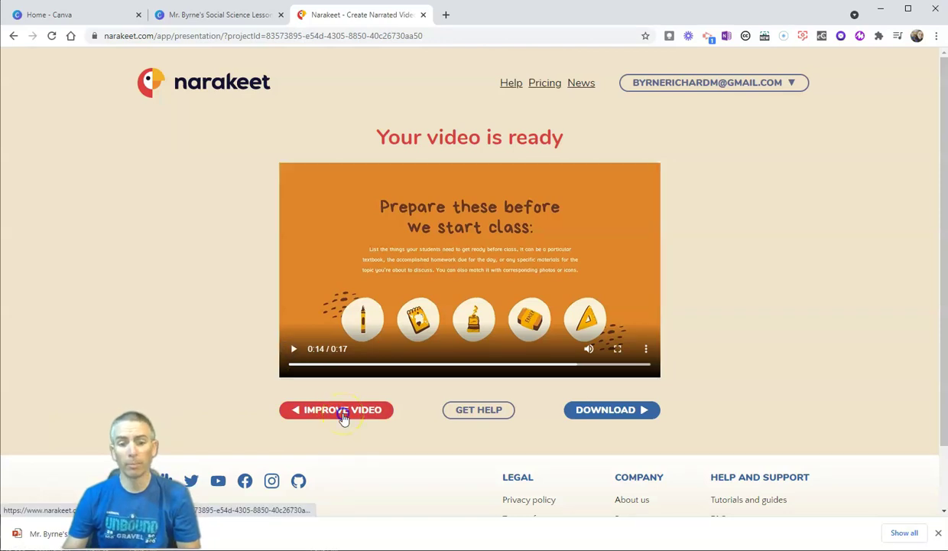
click(344, 413)
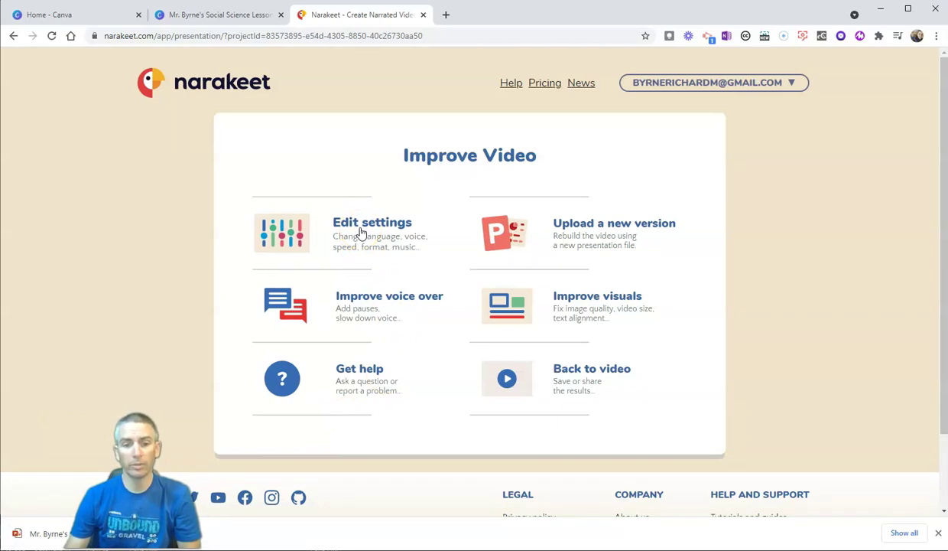
click(362, 233)
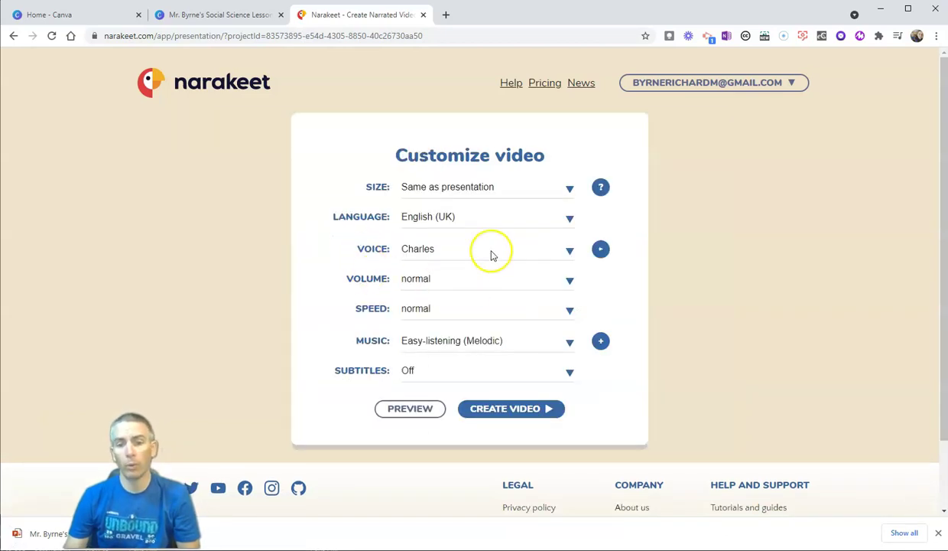
click(477, 217)
click(463, 246)
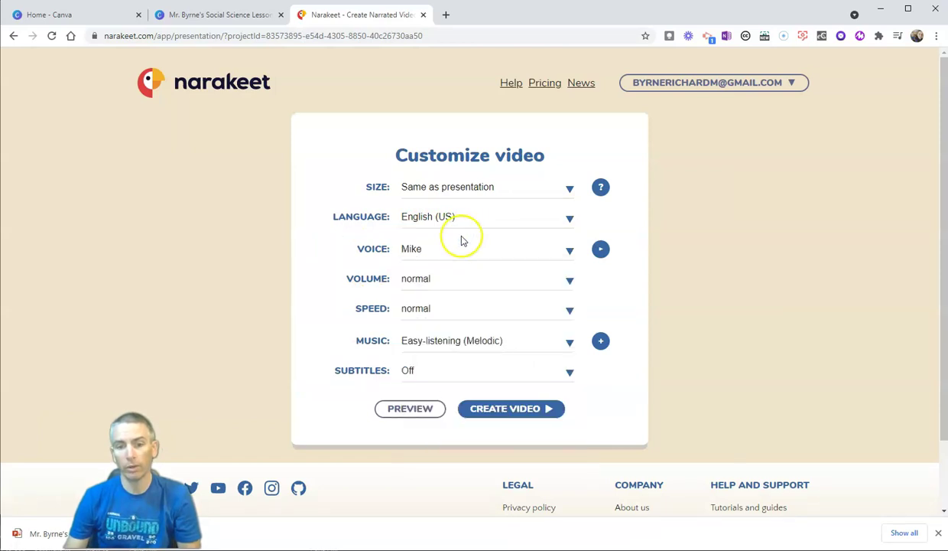
click(464, 218)
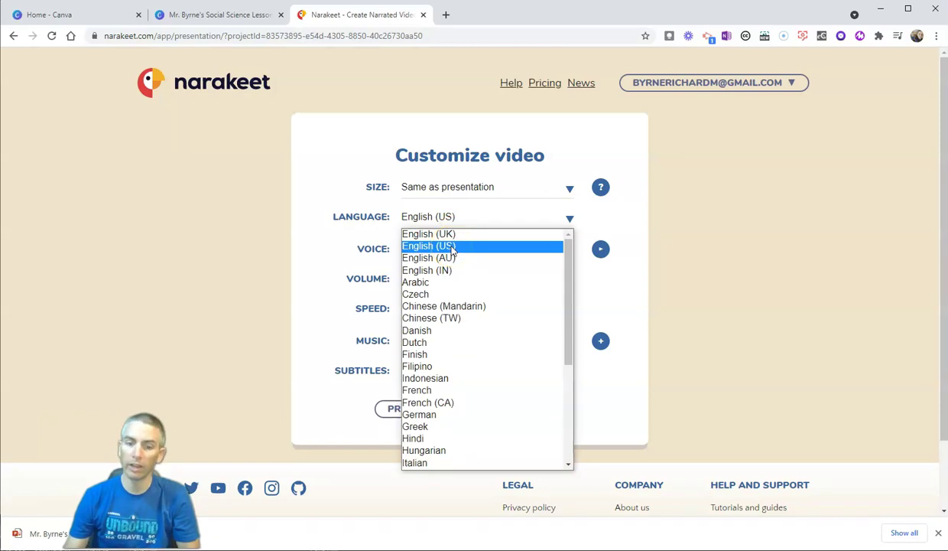
click(452, 246)
click(461, 217)
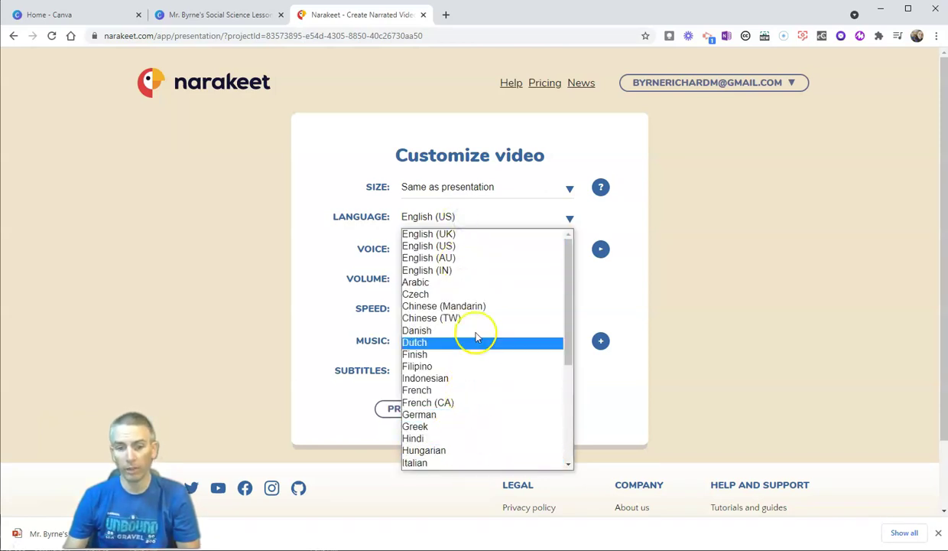
click(465, 246)
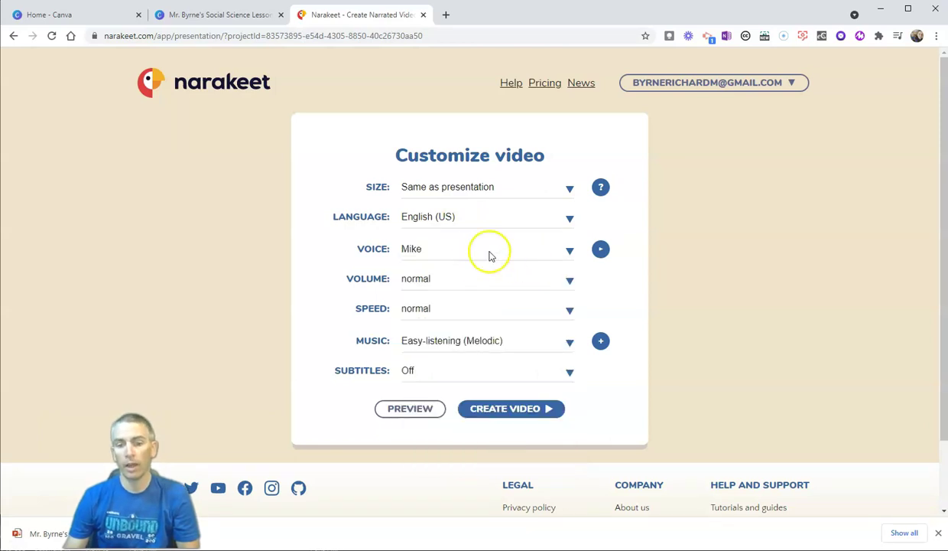
click(467, 251)
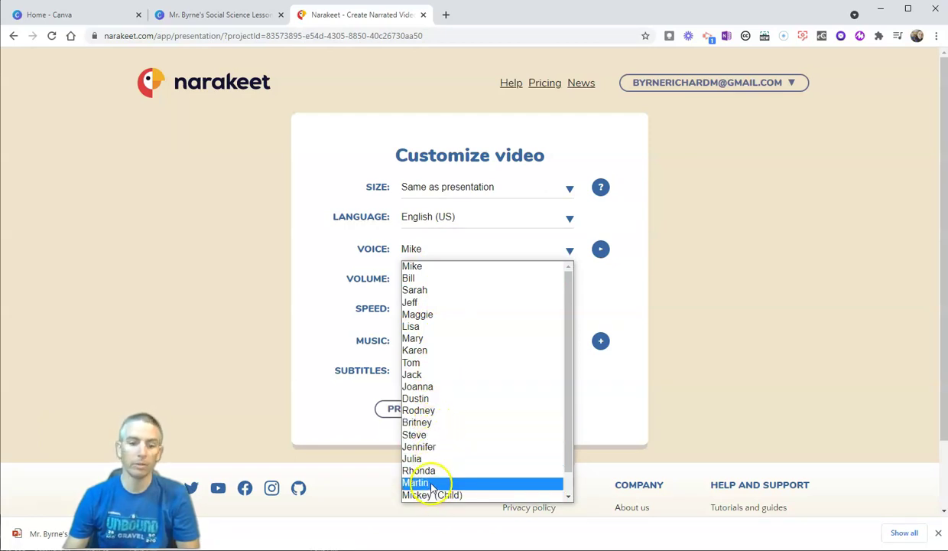
Keep voice Mike, normal volume and speed, Easy-listening (Melodic) music; set subtitles to Overlay (always visible).
click(474, 267)
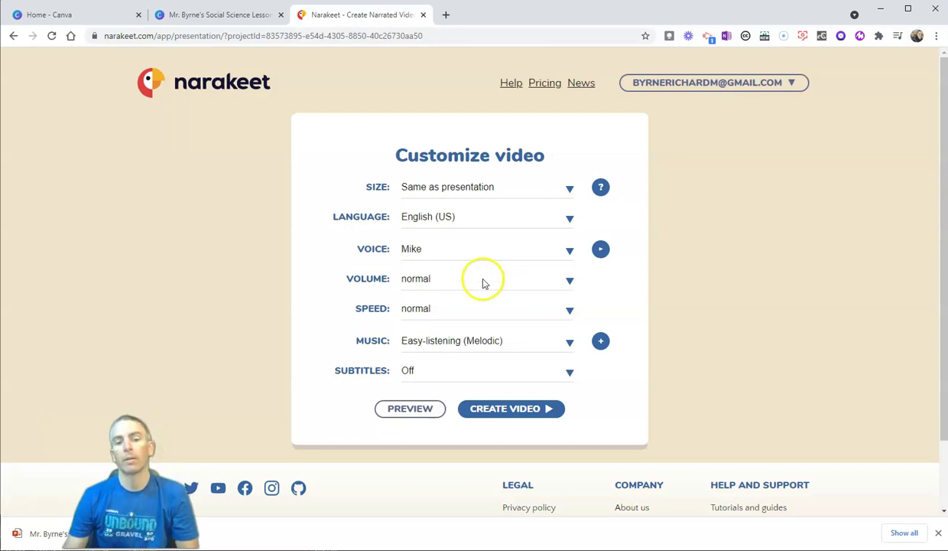
click(482, 279)
click(482, 277)
click(483, 308)
click(481, 308)
click(491, 344)
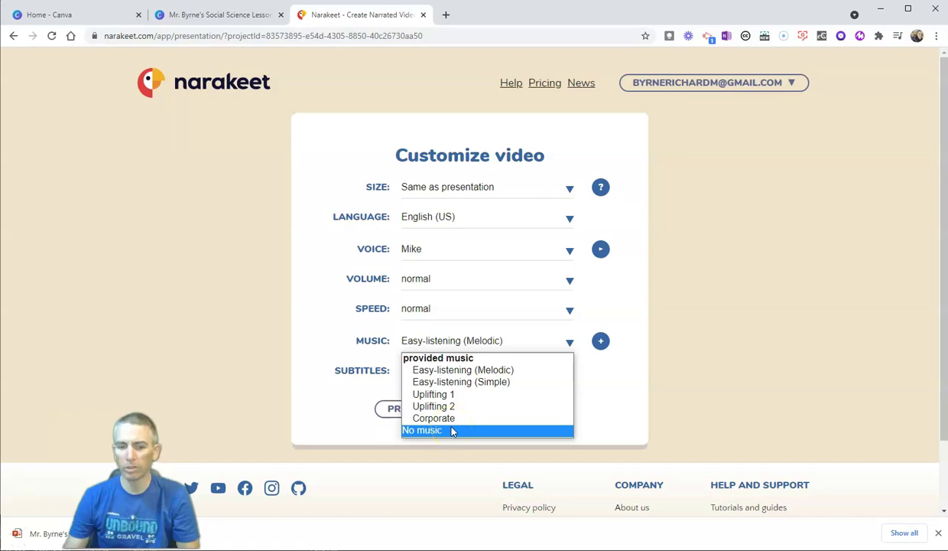
click(463, 371)
click(467, 374)
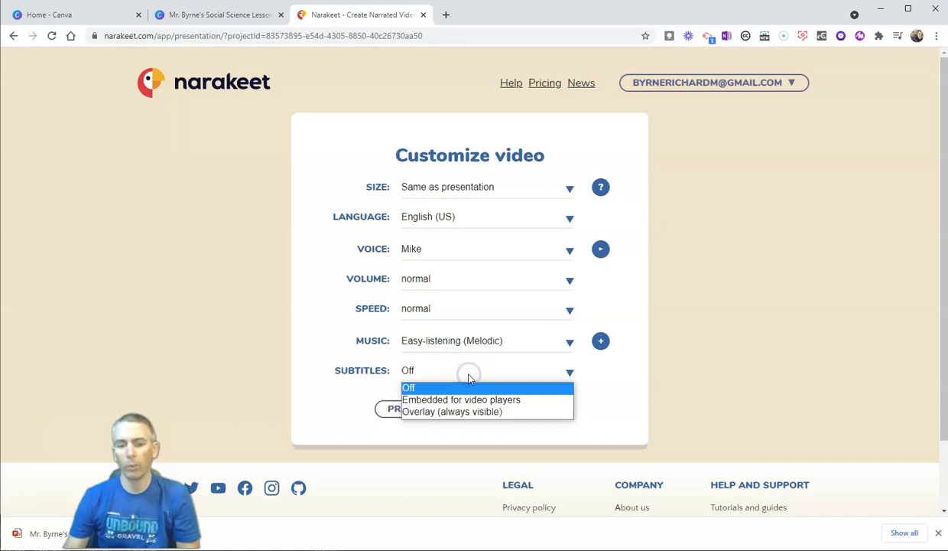
click(429, 413)
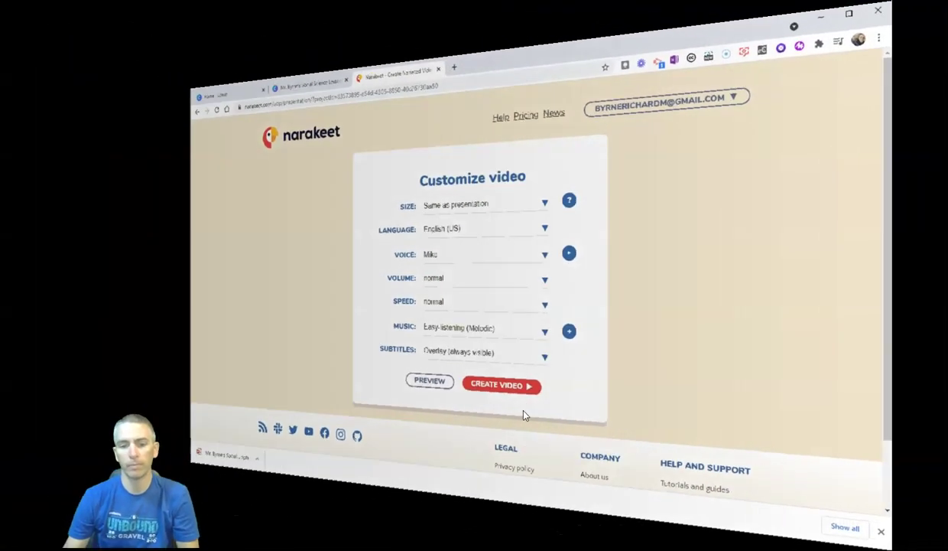
Rebuild the video with the new settings, then play the 0:19 preview and pause at 0:07.
click(526, 417)
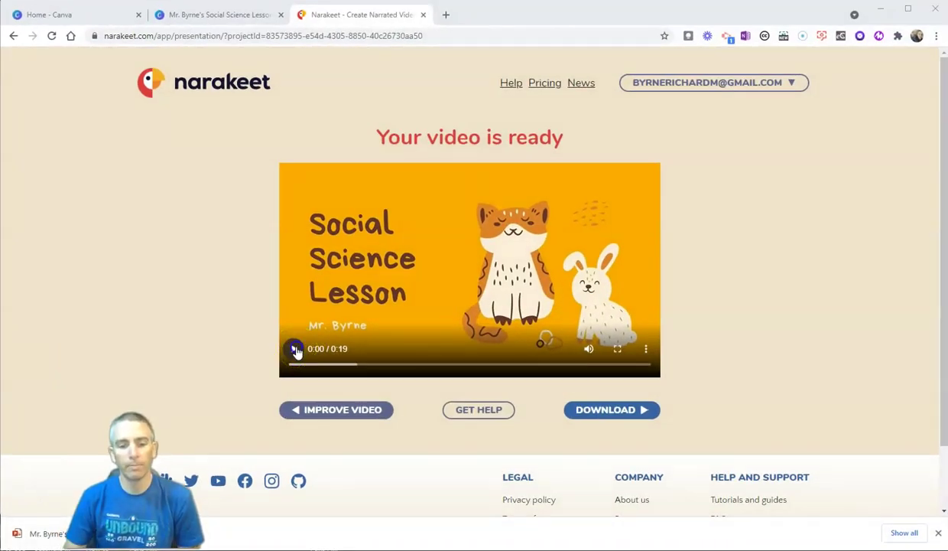
click(294, 348)
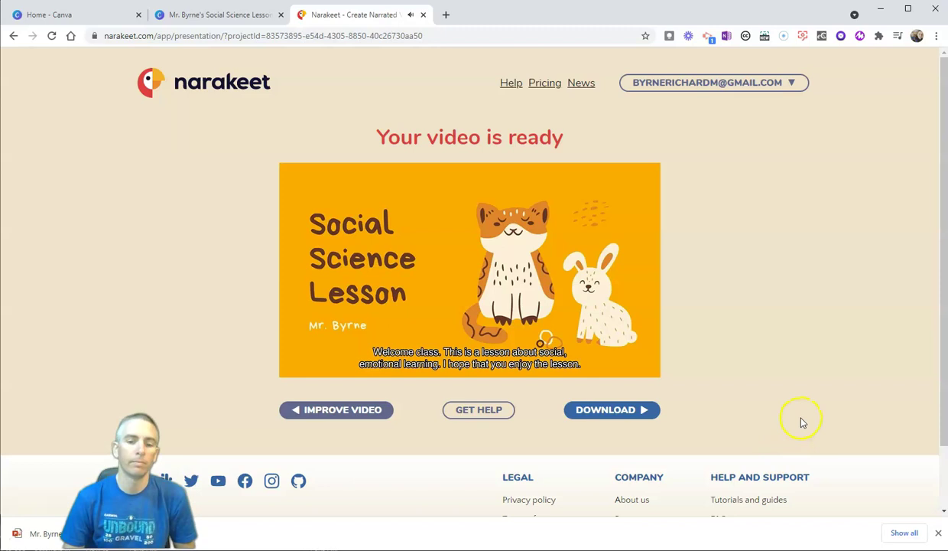
click(293, 350)
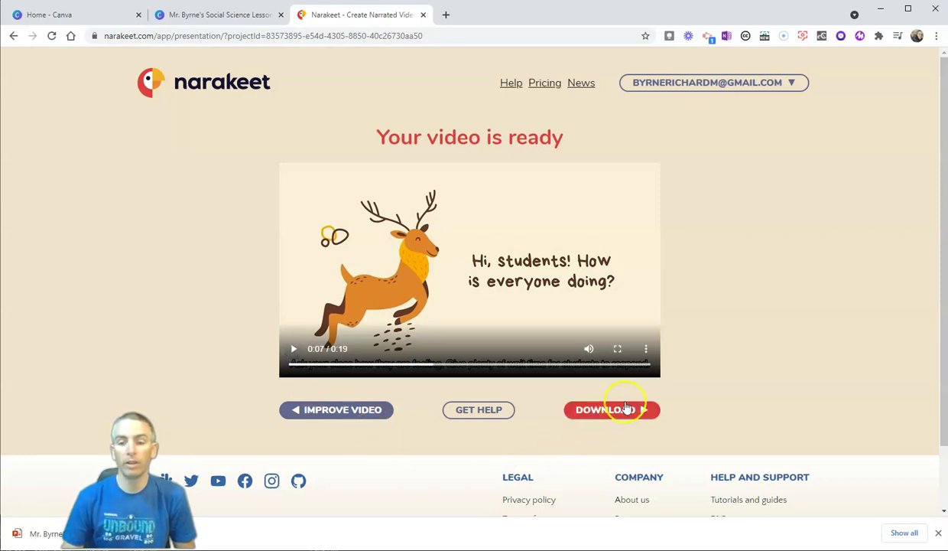
Download the finished subtitled lesson video as an MP4.
click(629, 412)
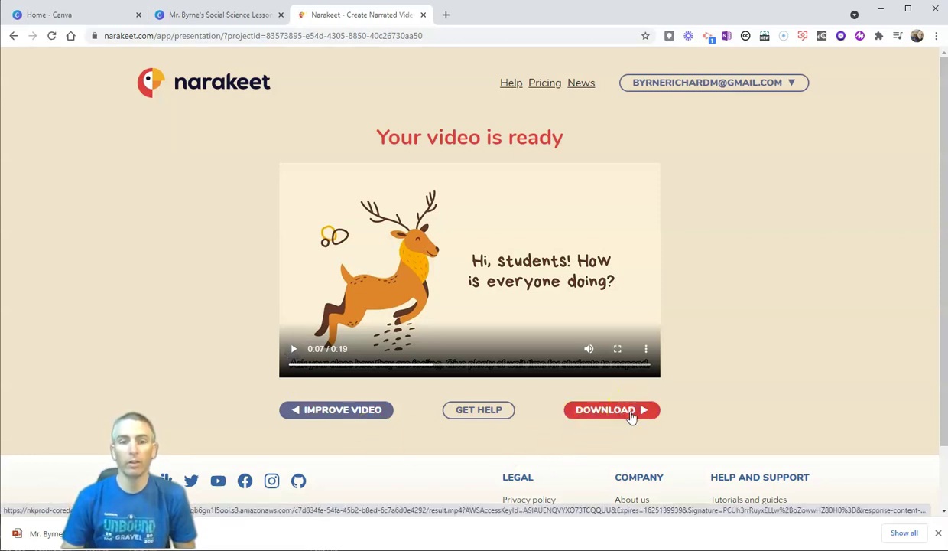